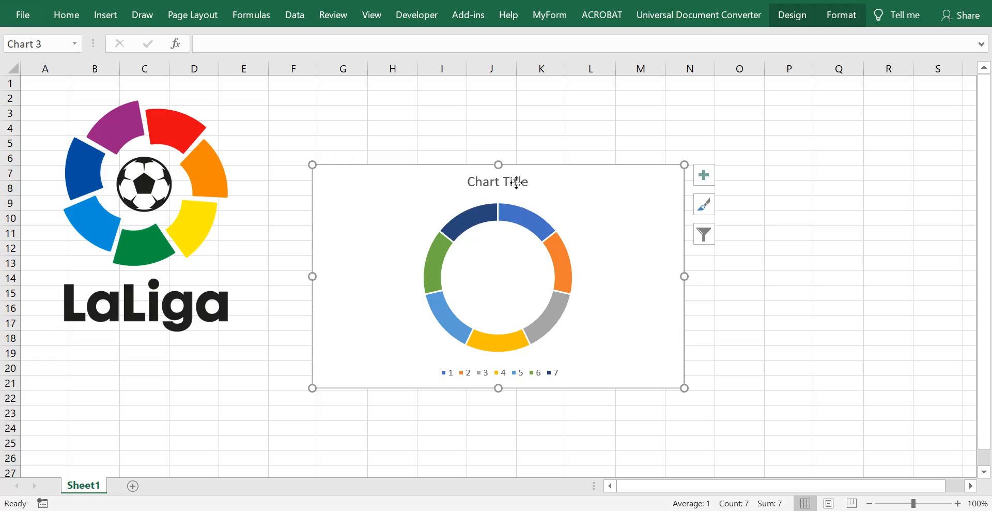
- Remove the title and the legend from the doughnut chart
click(516, 183)
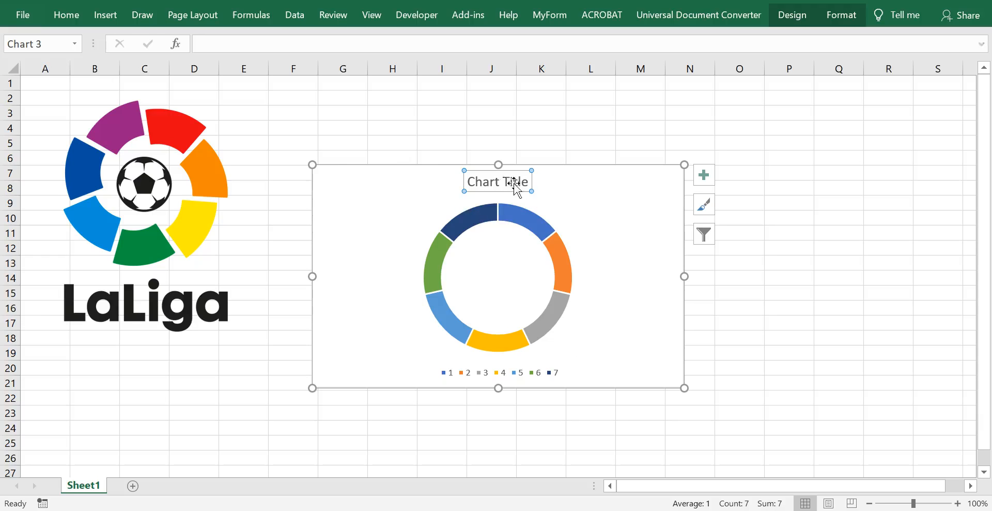
key(Delete)
click(501, 371)
key(Delete)
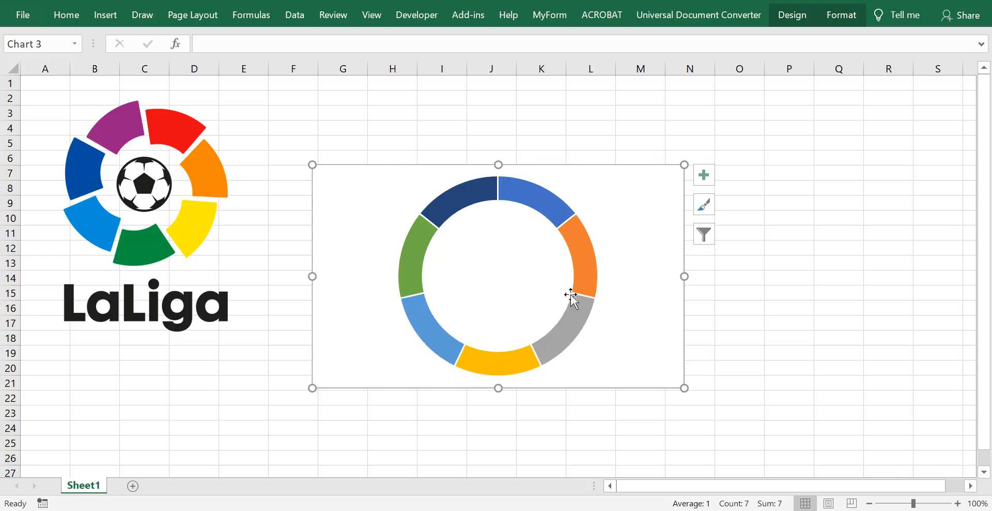
- Bring up the doughnut series formatting options and enlarge the hole to a size of 51%
click(574, 263)
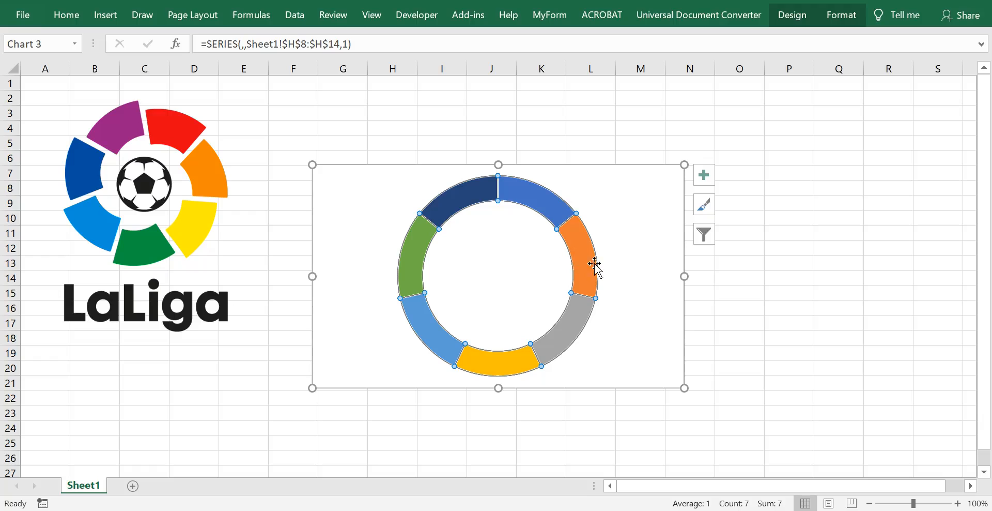
right_click(592, 254)
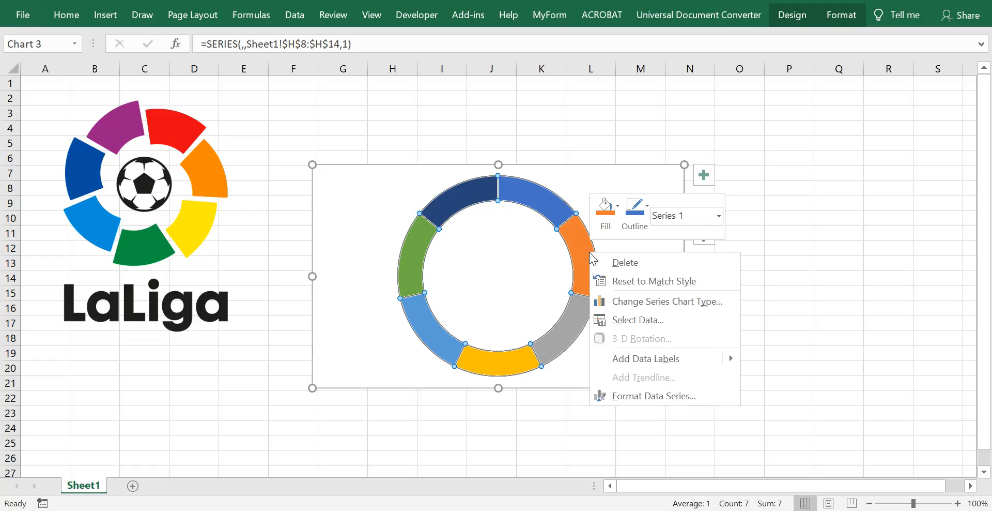
click(679, 396)
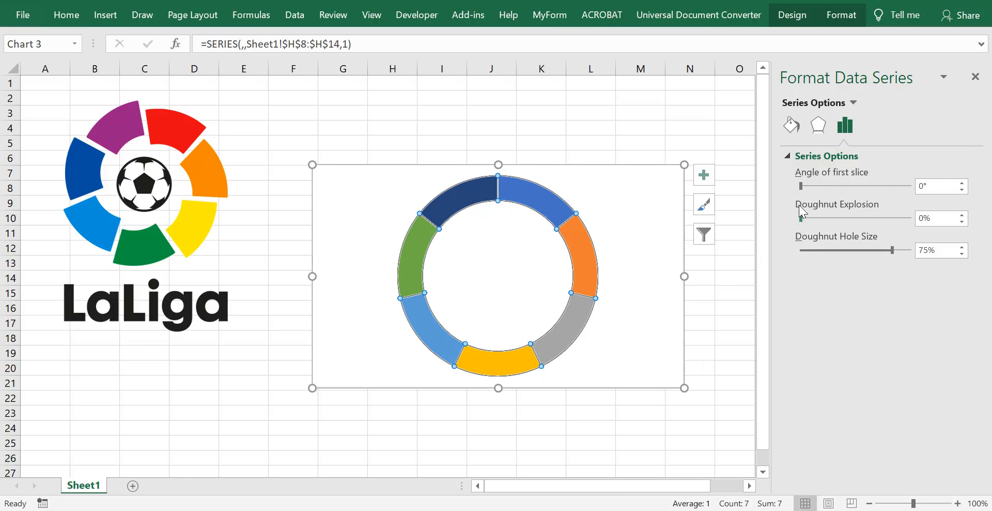
drag(801, 185, 779, 188)
drag(802, 217, 736, 219)
drag(890, 250, 671, 250)
click(580, 251)
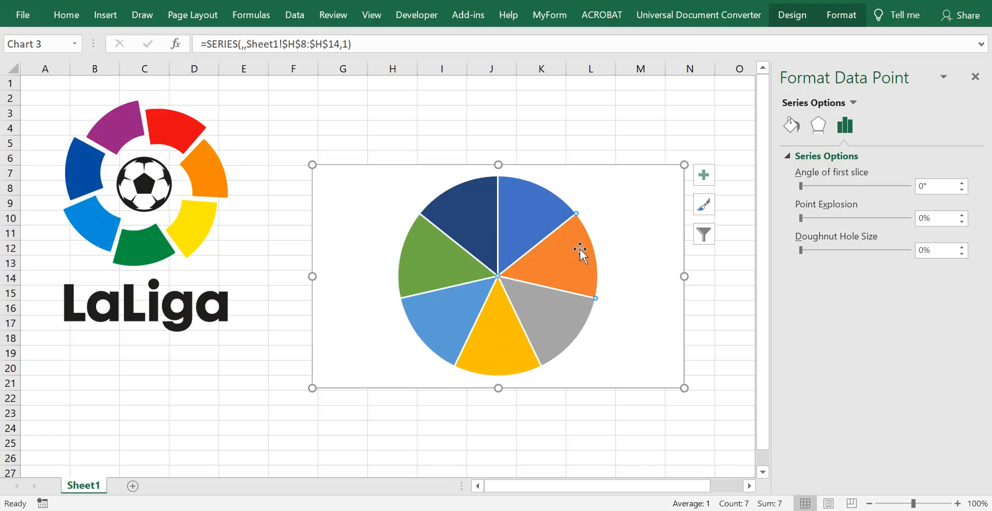
drag(801, 248, 857, 256)
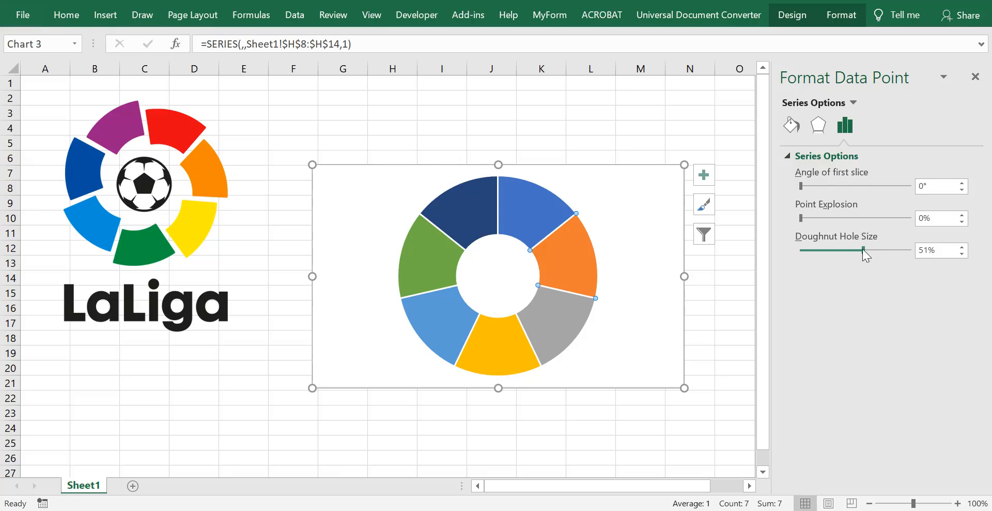
- Set the whole series' doughnut explosion to 8% and hole size to 46%, and close the formatting options
click(577, 255)
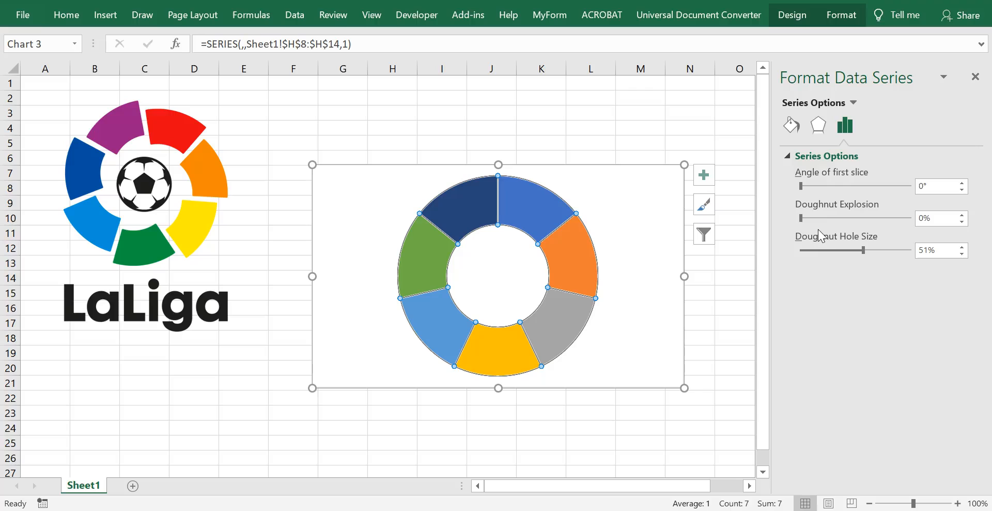
drag(801, 221, 804, 218)
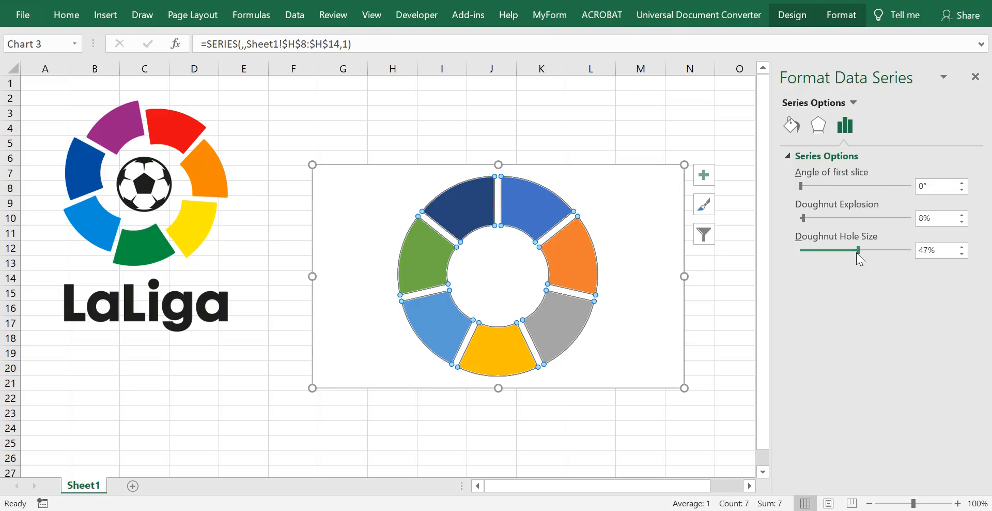
drag(857, 252, 857, 253)
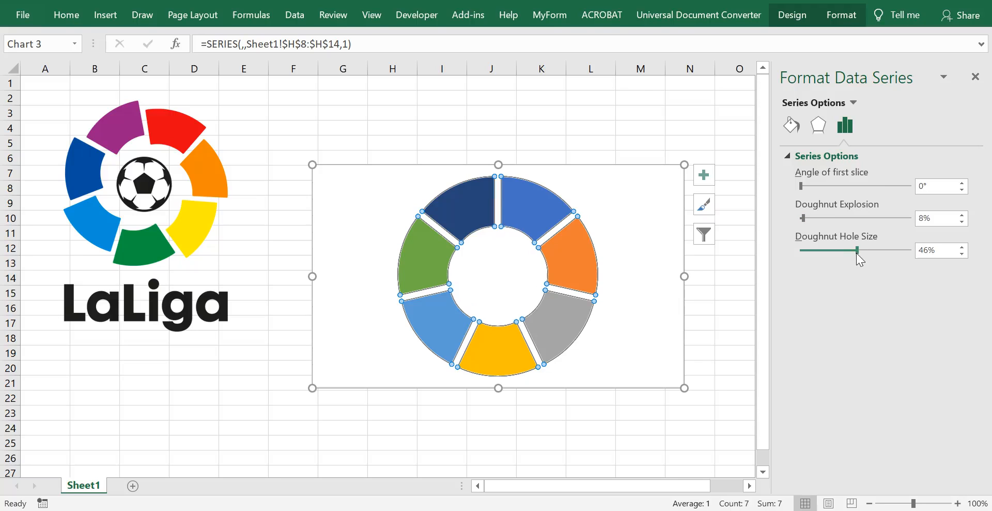
click(707, 292)
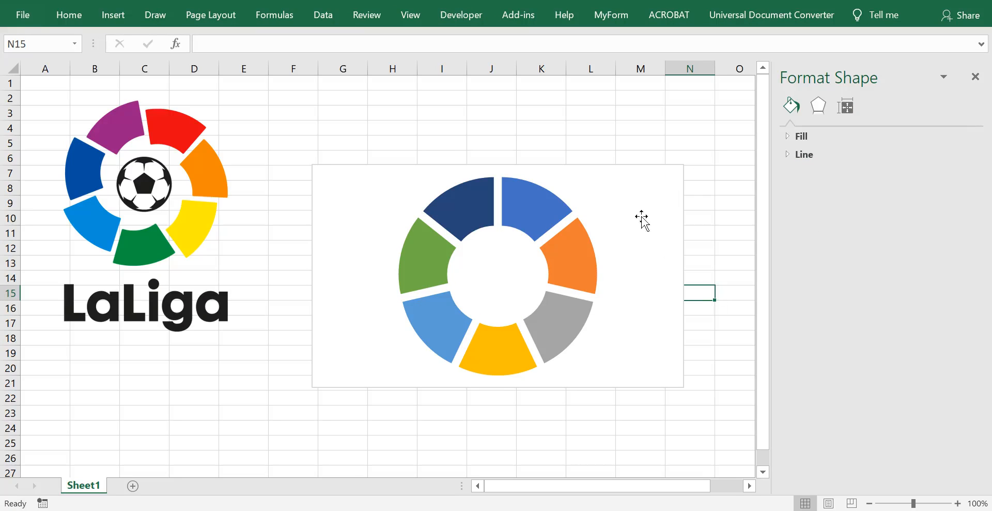
click(976, 77)
- Hide the gridlines of the worksheet
click(410, 14)
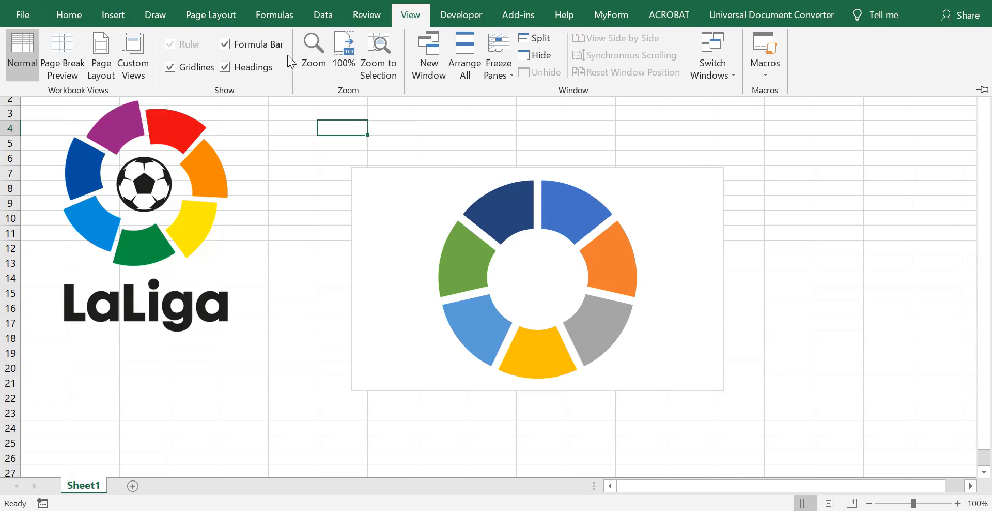
click(170, 67)
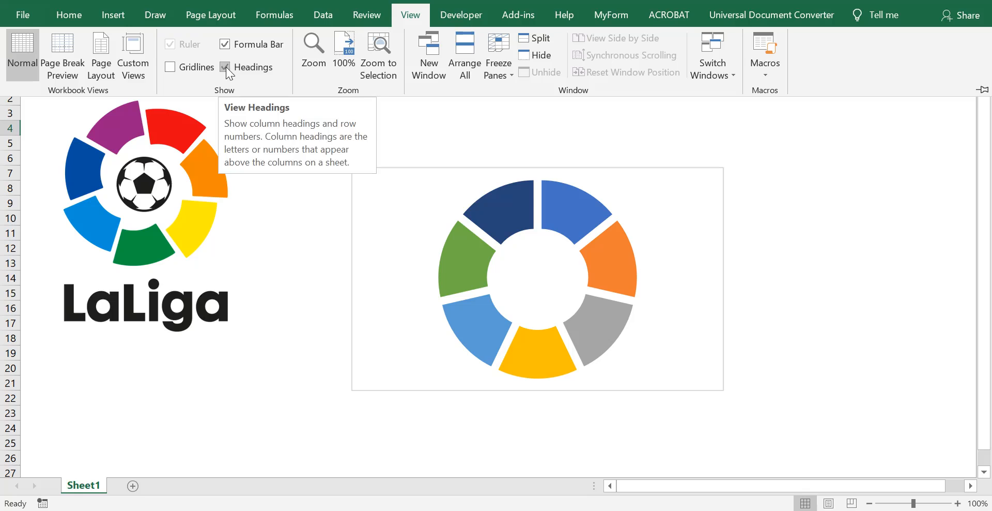
click(270, 234)
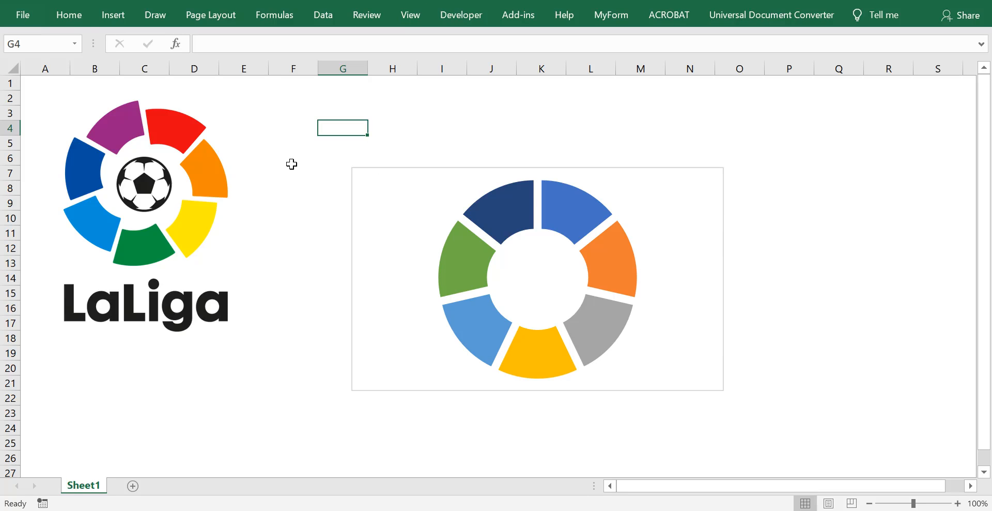
- Copy the entire doughnut chart
click(474, 179)
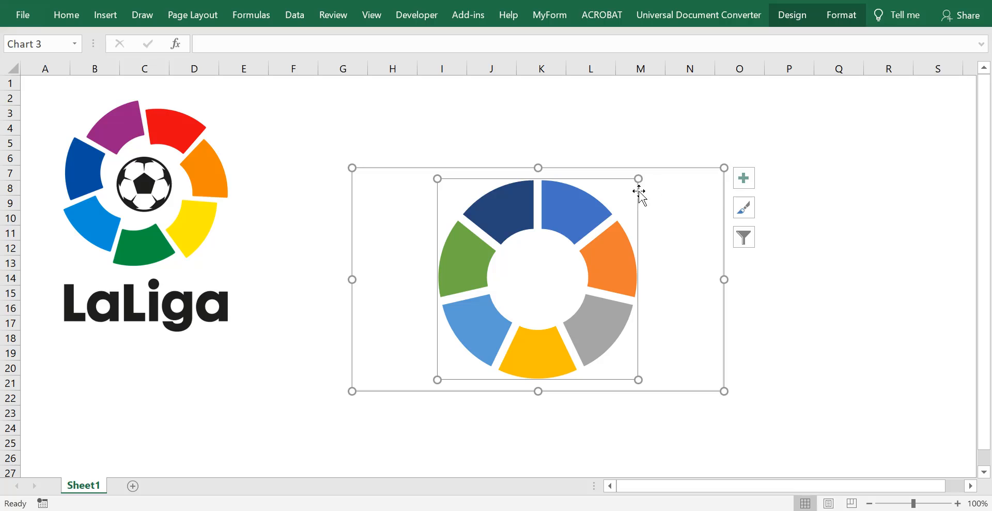
click(600, 208)
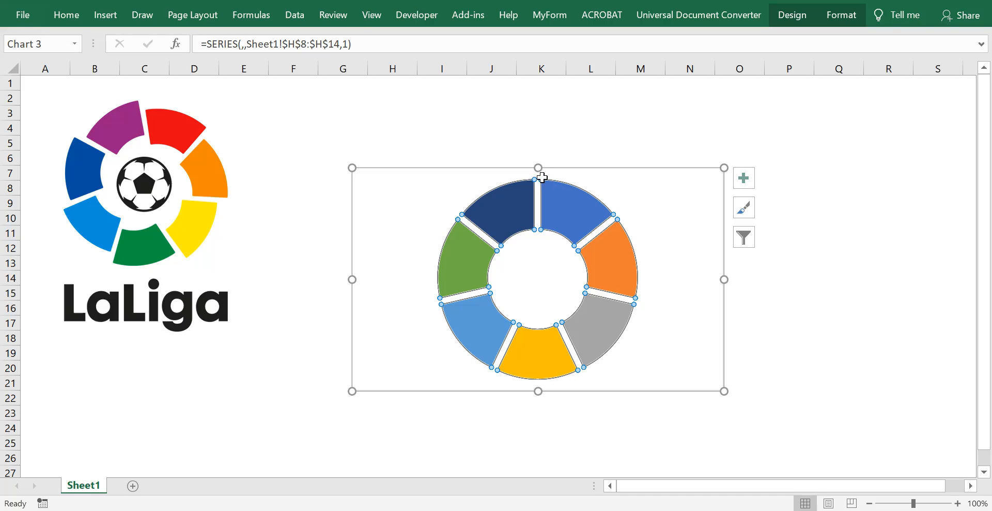
click(587, 177)
right_click(632, 176)
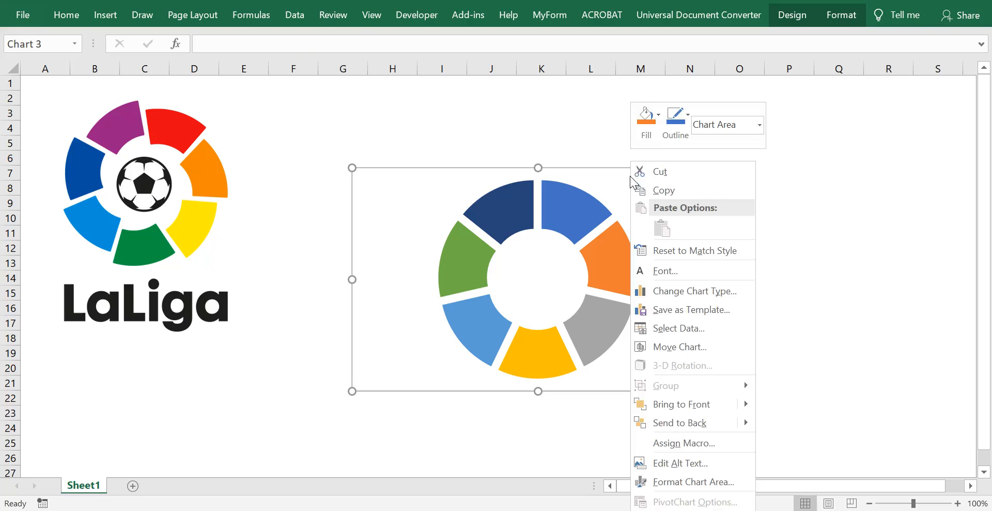
click(680, 189)
- Paste the copied chart as a picture at cell K5
click(551, 148)
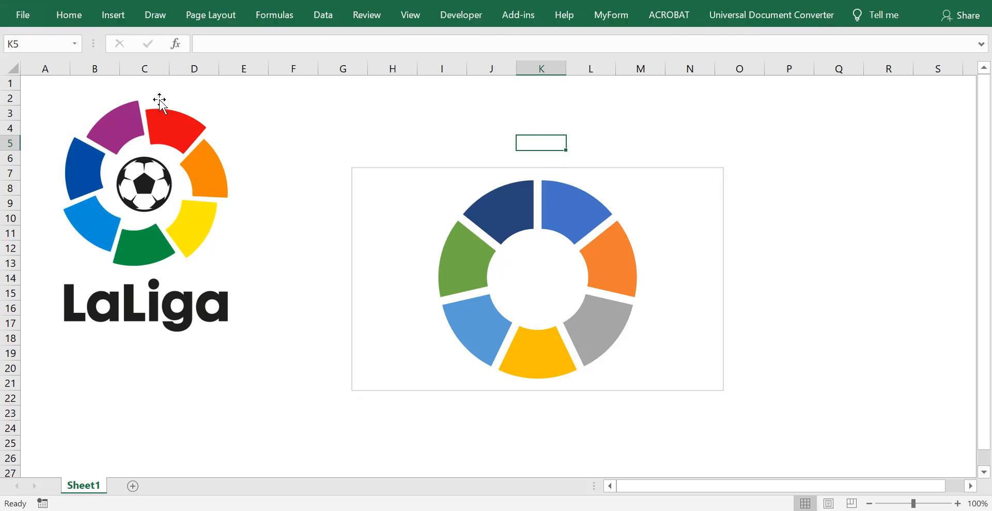
click(27, 24)
click(24, 16)
click(54, 12)
click(27, 73)
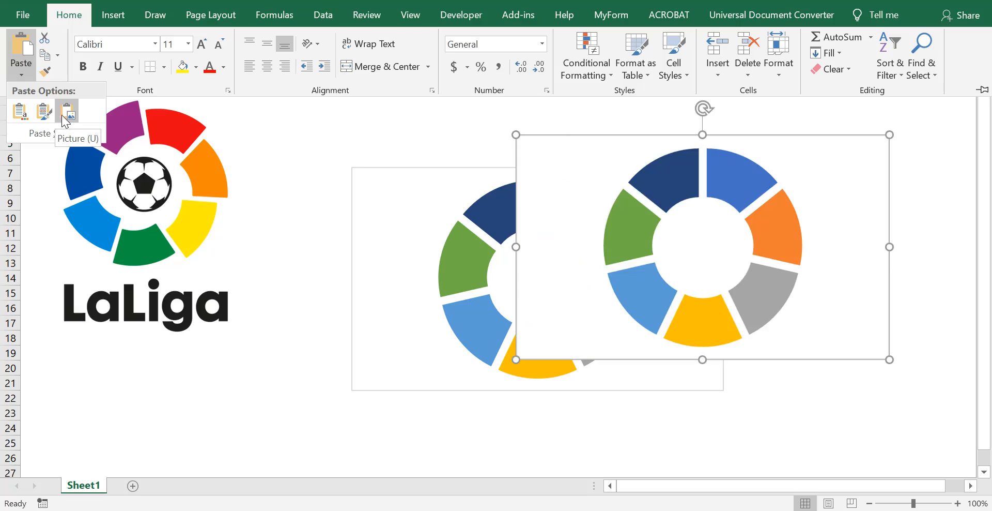
click(23, 115)
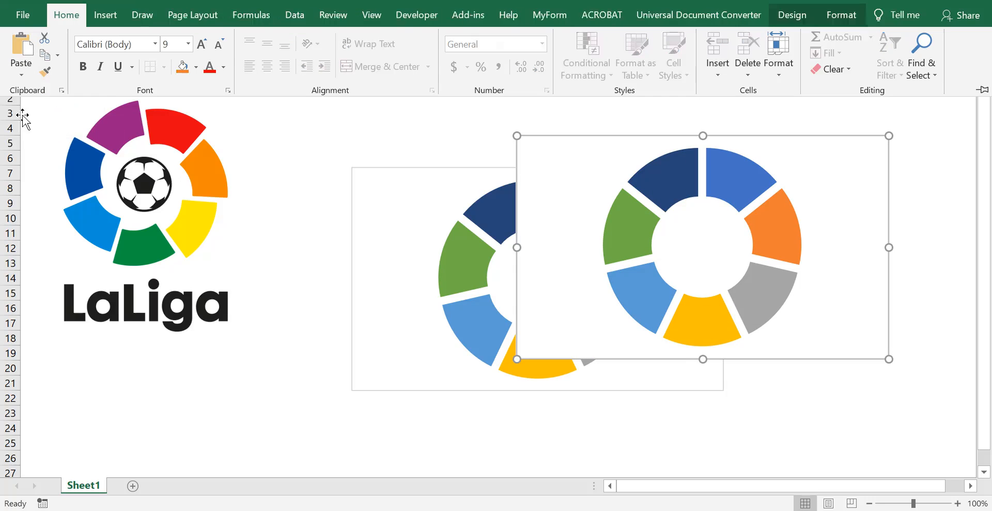
- Ungroup the pasted chart picture so it is converted into a drawing object
click(625, 215)
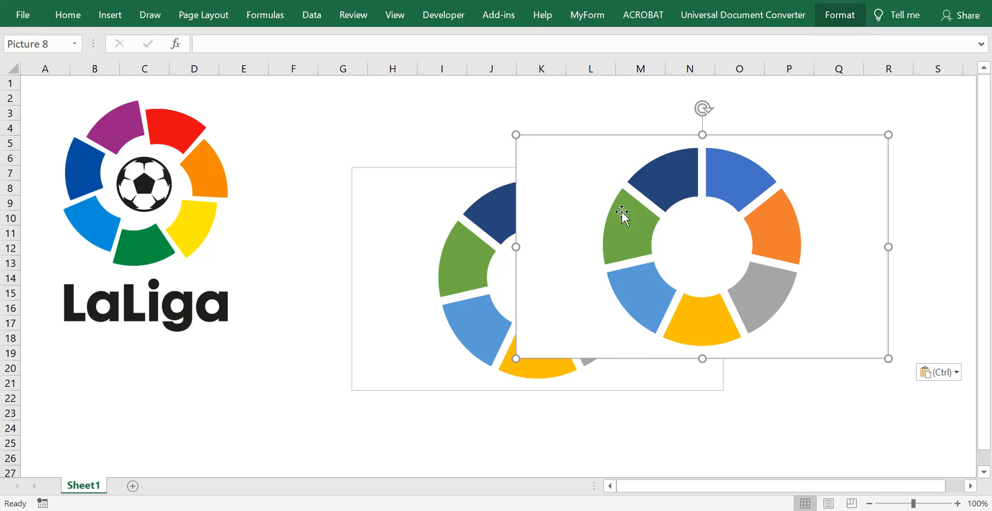
right_click(592, 153)
mouse_move(665, 281)
click(758, 321)
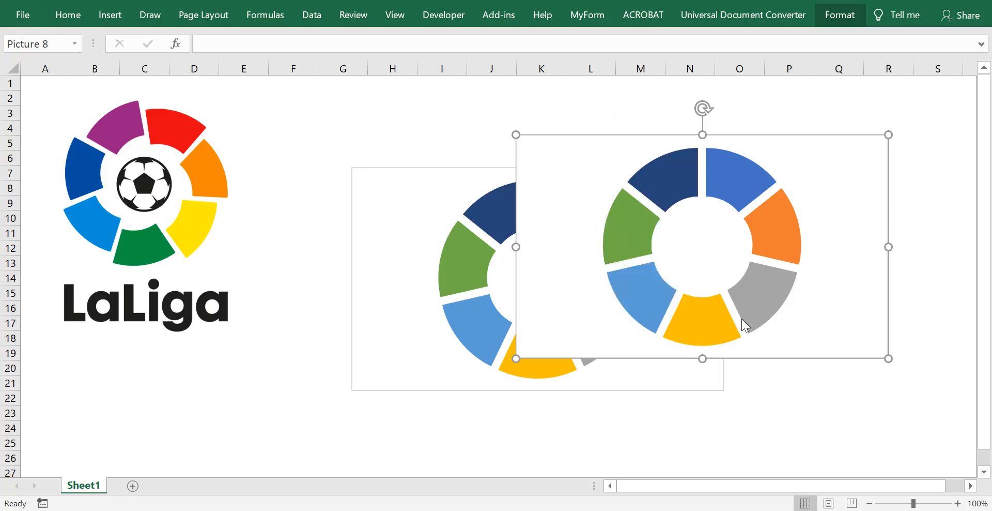
click(473, 295)
click(477, 400)
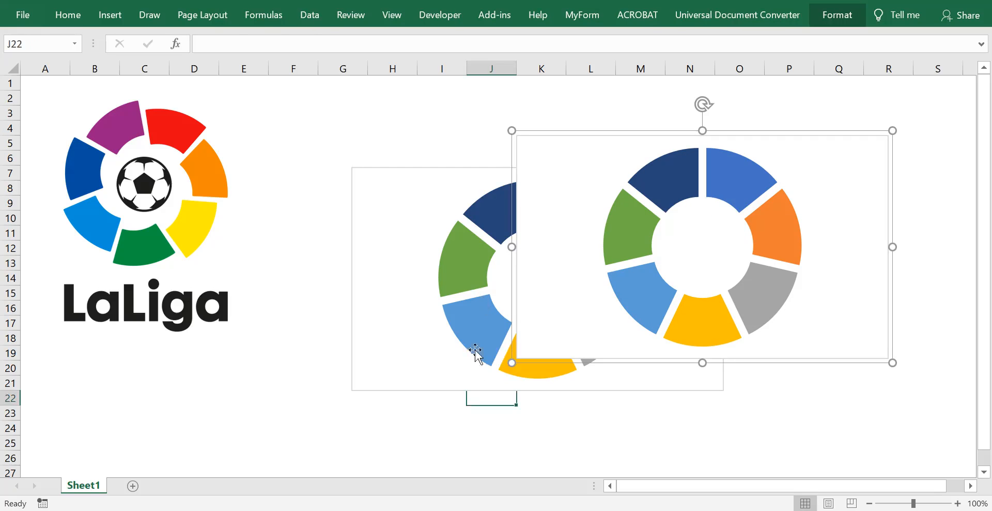
- Cut the original doughnut chart and clear the cell range H7:I16 that was beneath it
click(479, 204)
click(462, 168)
right_click(462, 167)
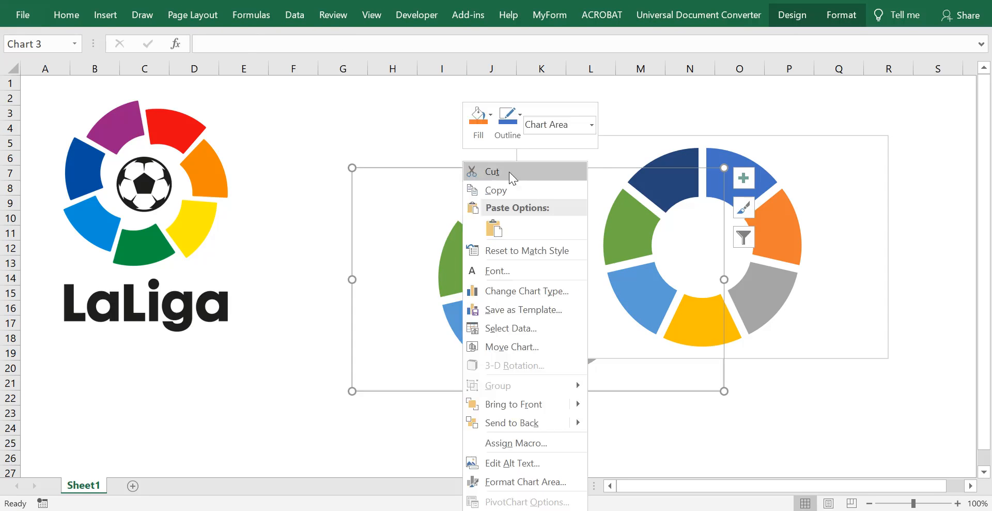
click(510, 172)
drag(439, 177, 424, 302)
key(Delete)
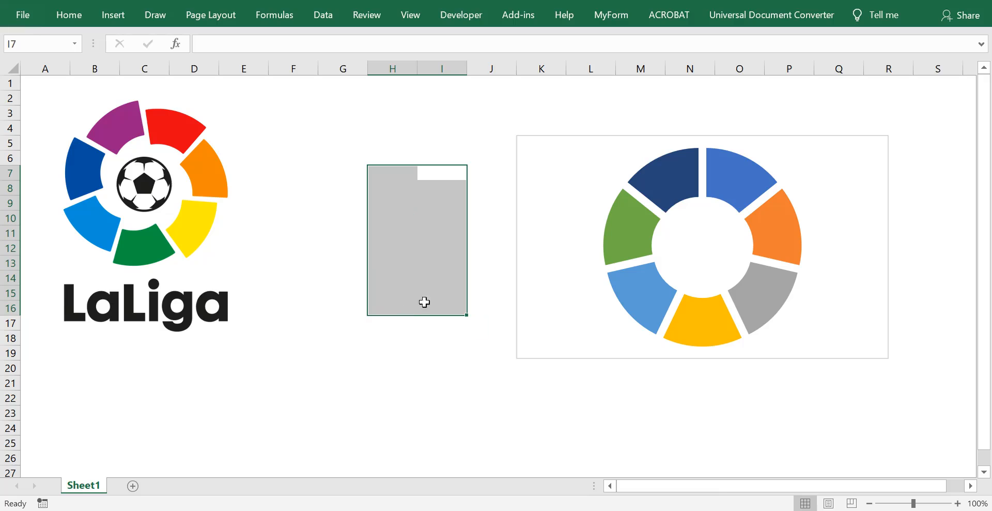
- Move the converted drawing left into the cleared area and ungroup it into separate shapes
click(653, 131)
drag(653, 131, 488, 130)
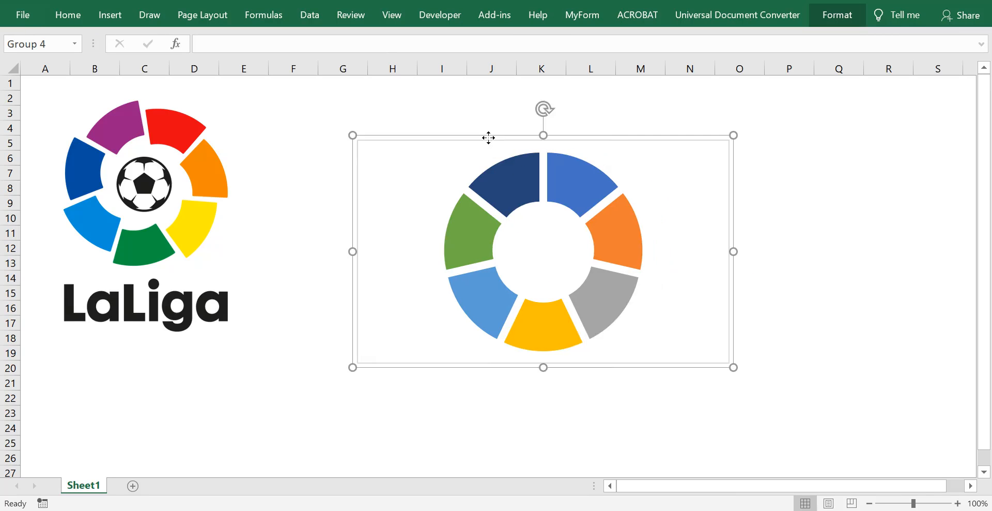
right_click(489, 130)
mouse_move(563, 225)
click(640, 264)
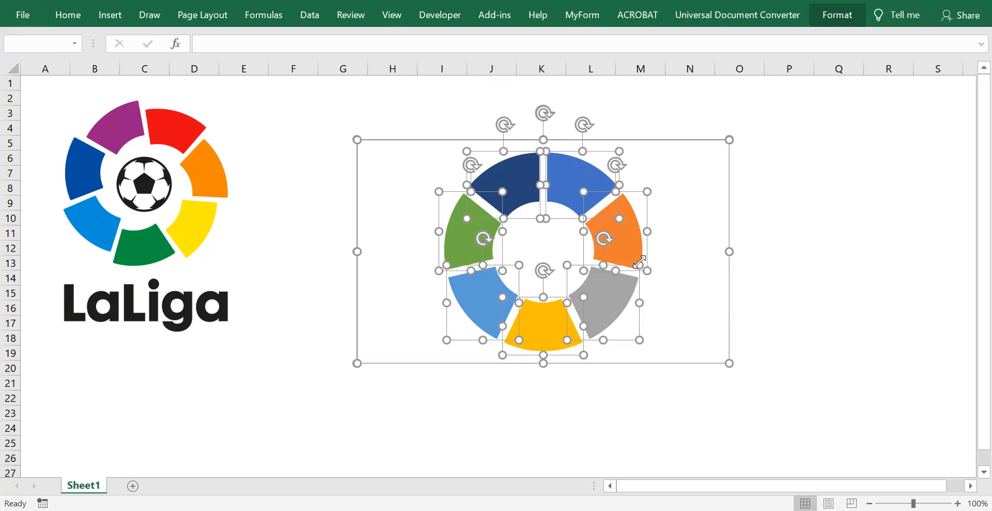
click(744, 218)
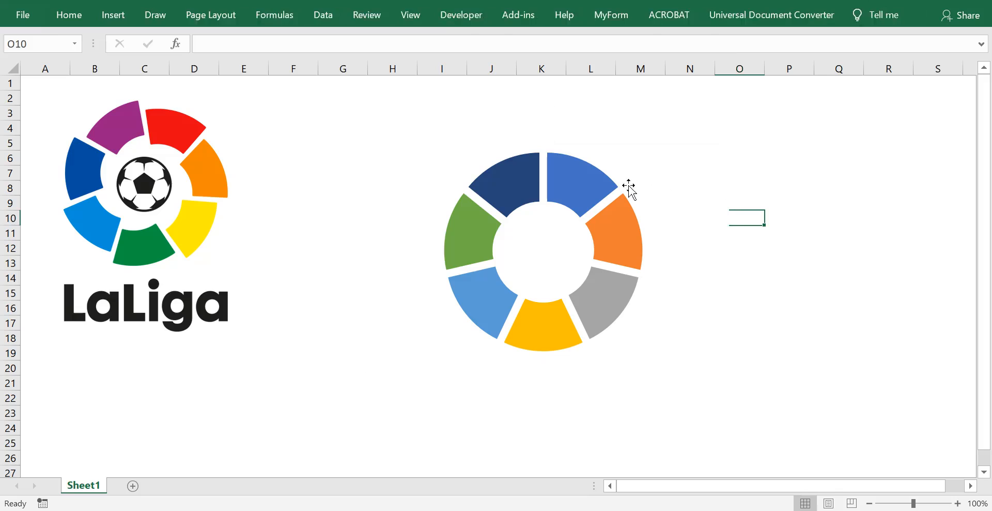
- Select all seven ring segments and rotate them together slightly counterclockwise to match the LaLiga logo
click(529, 178)
ctrl+click(470, 242)
ctrl+click(483, 288)
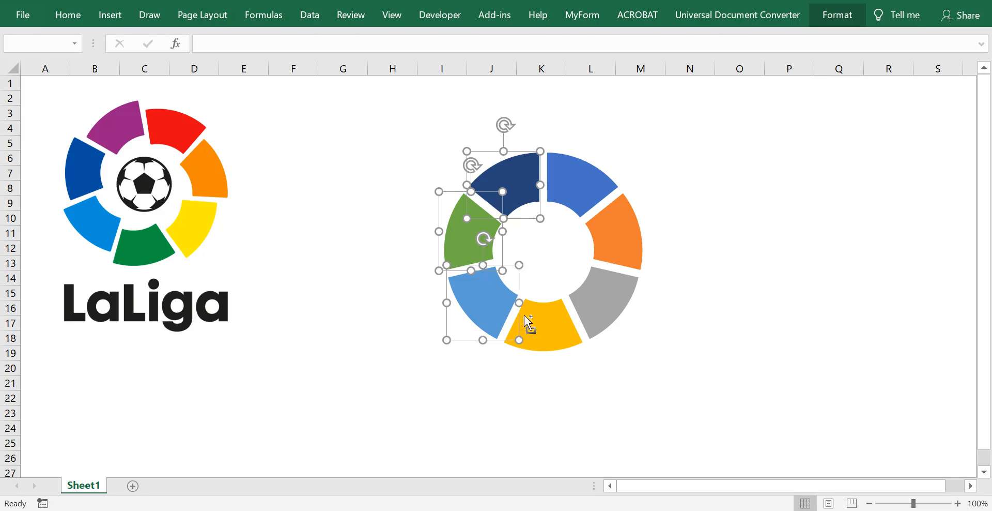
ctrl+click(528, 320)
ctrl+click(607, 317)
ctrl+click(610, 238)
ctrl+click(577, 183)
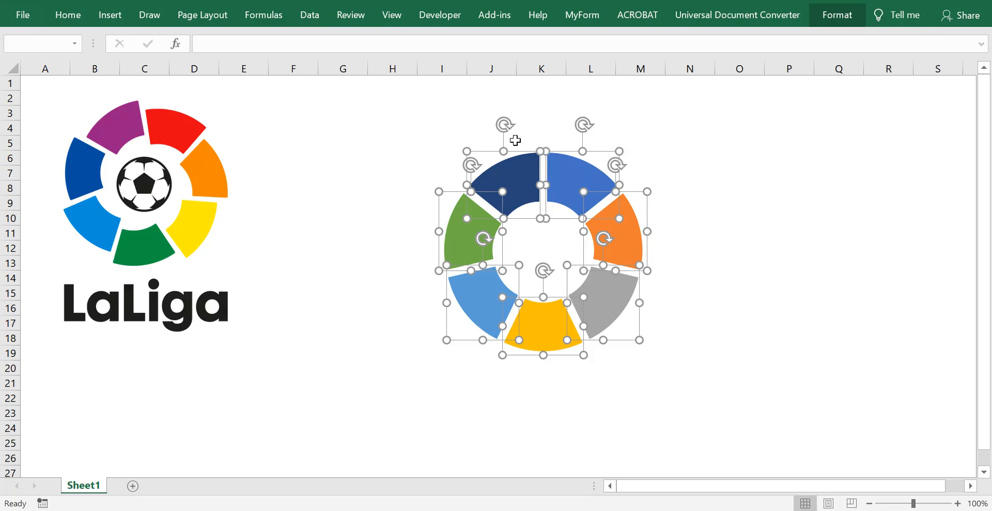
drag(505, 125, 496, 138)
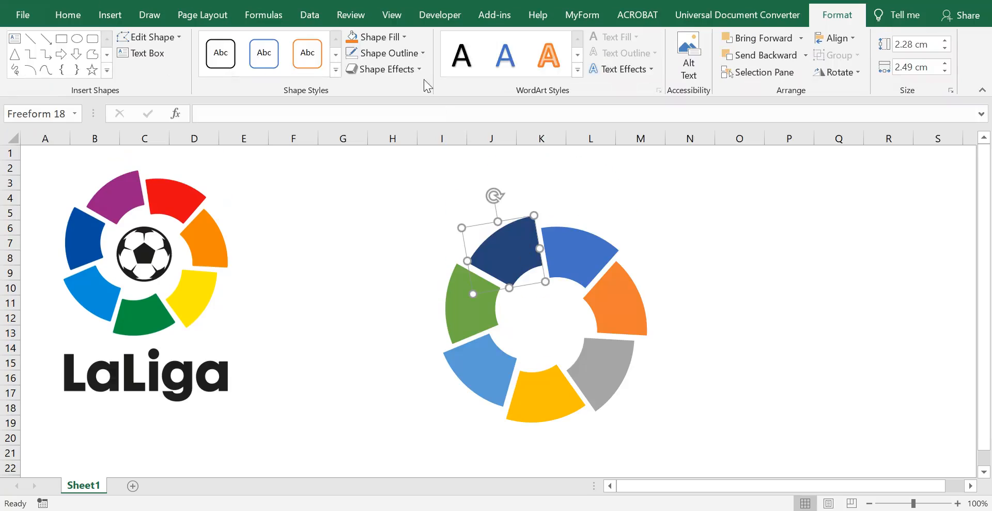
- Fill the dark blue segment with standard Purple and the neighbouring blue segment with standard Red
click(404, 37)
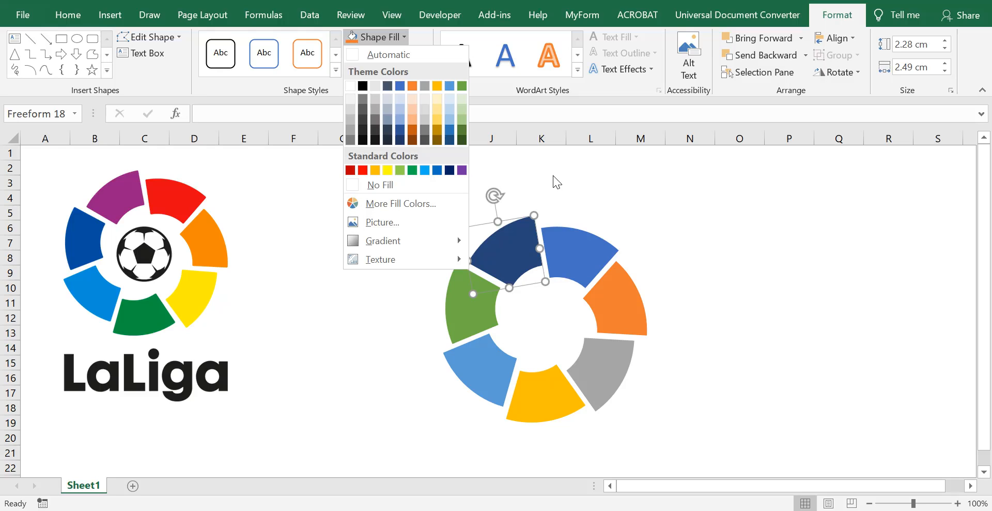
click(462, 170)
click(572, 255)
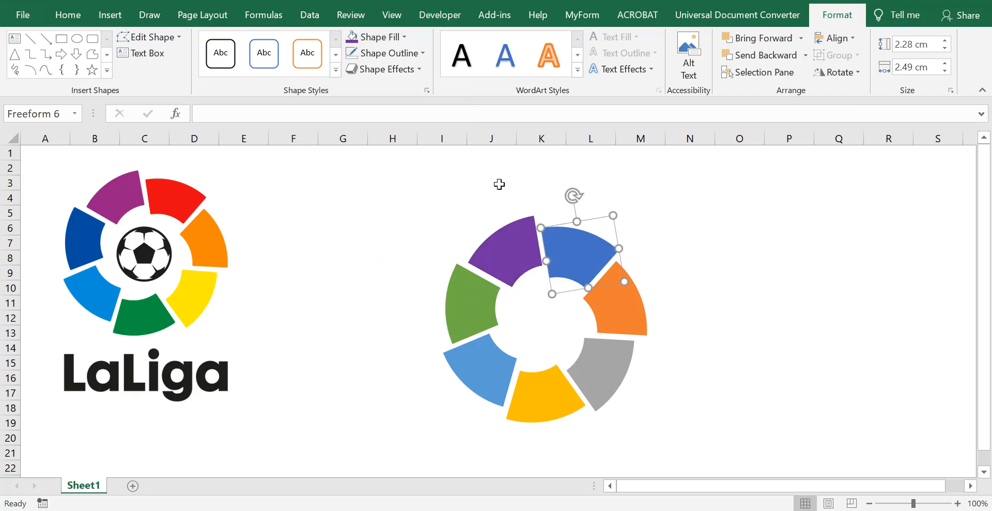
click(405, 37)
click(356, 175)
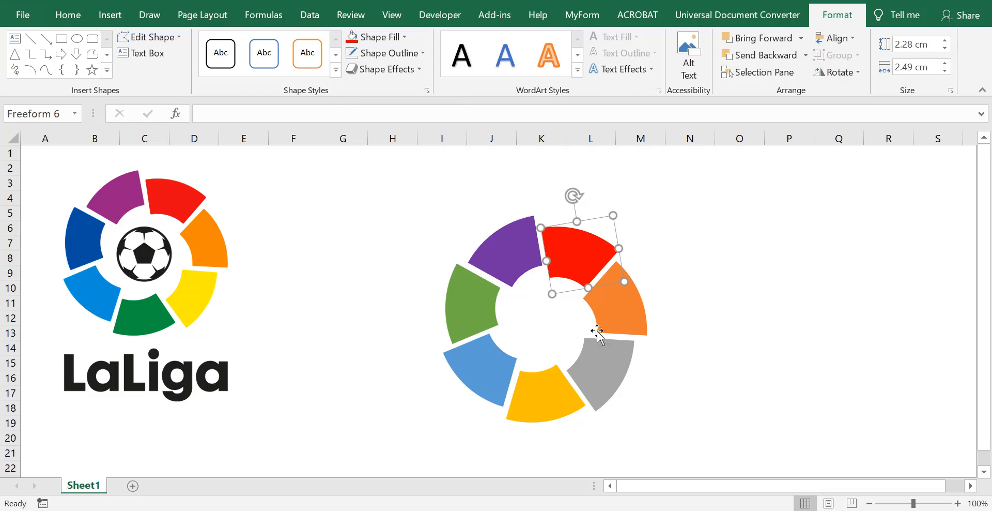
- Fill the grey segment with standard Yellow
click(605, 372)
click(406, 37)
click(379, 176)
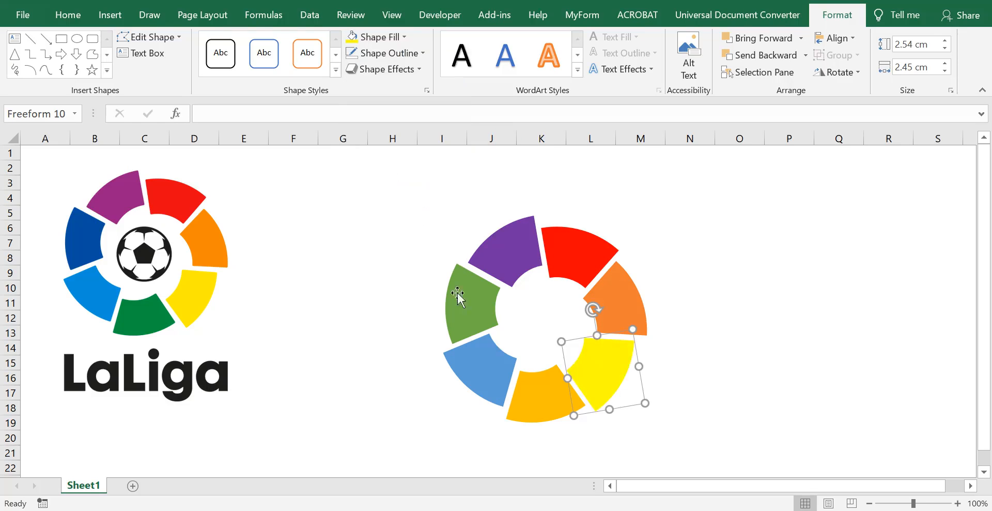
- Fill the gold ring segment with standard Green and the neighbouring pale blue segment with standard Light Blue
click(553, 417)
click(403, 37)
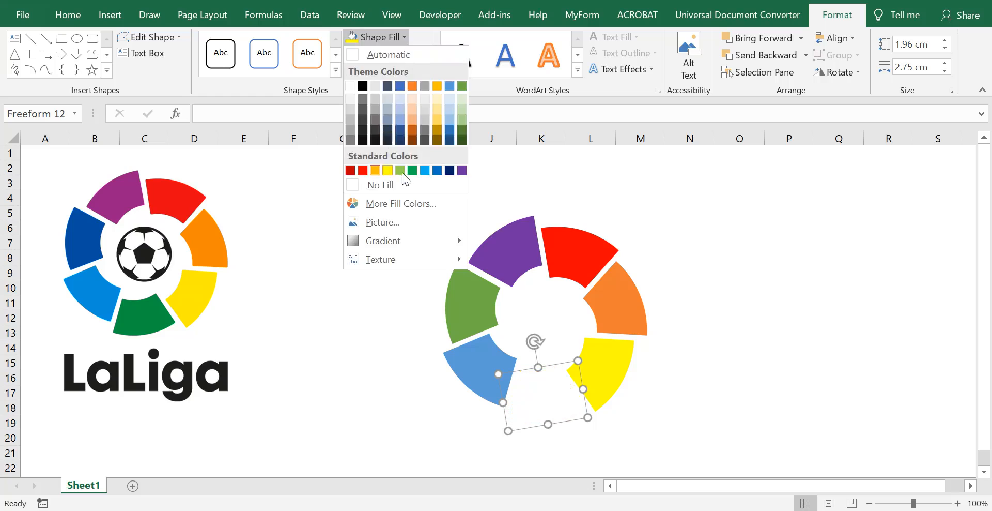
click(412, 170)
click(473, 362)
click(404, 37)
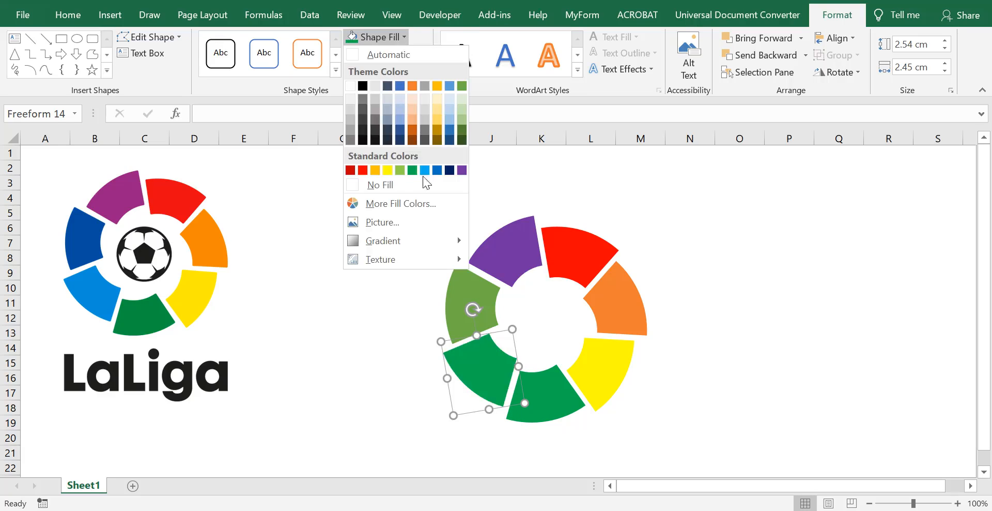
click(424, 171)
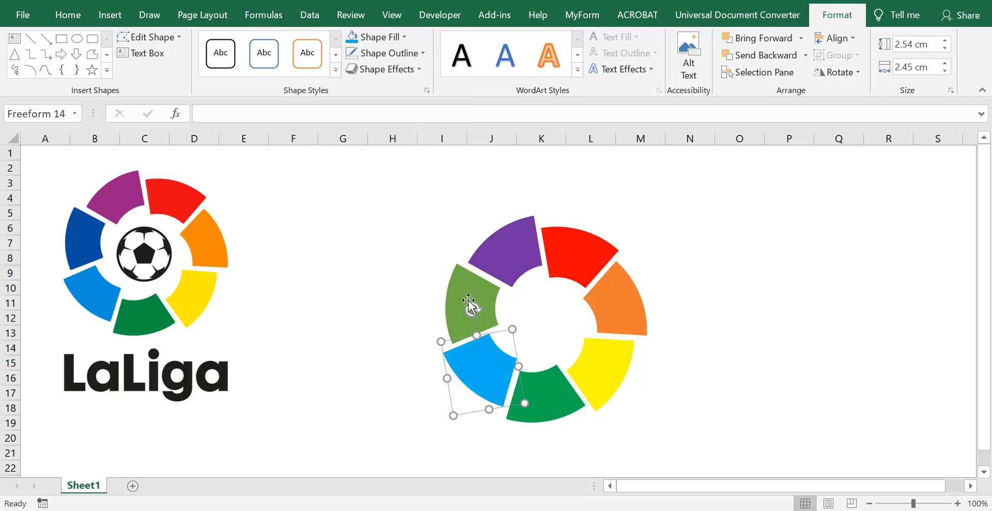
- Fill the remaining light green ring segment with standard Blue and deselect it
click(471, 305)
click(404, 37)
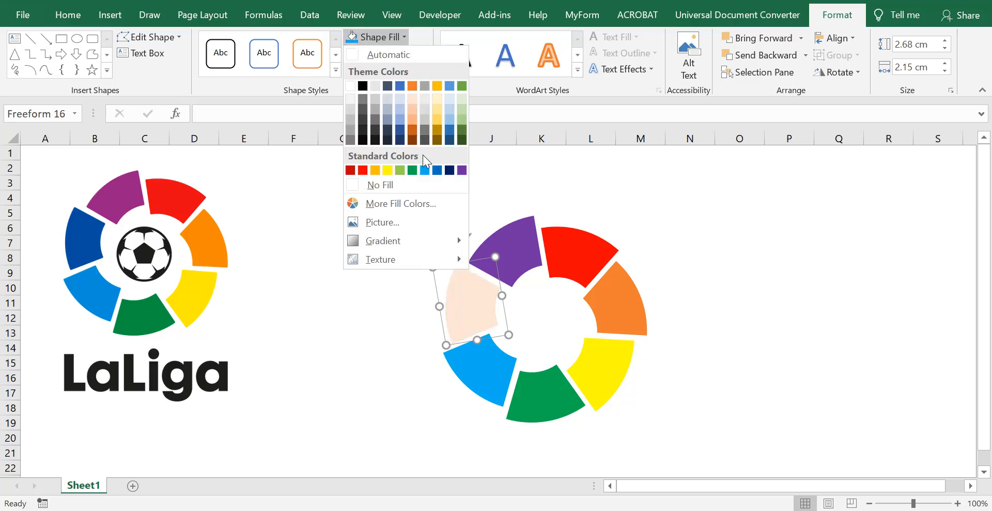
click(437, 170)
click(343, 197)
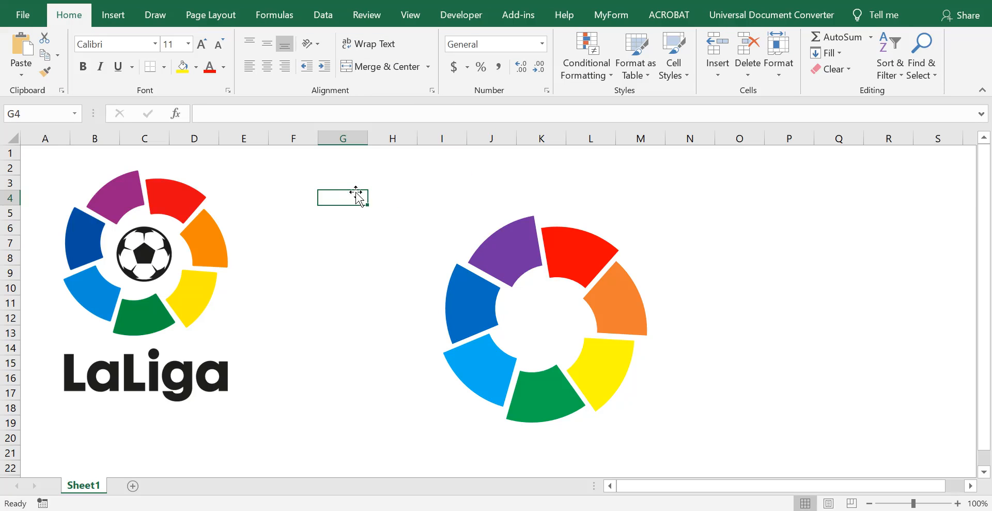
- Place a copy of the LaLiga logo picture to the right of the ring and crop it to an oval shape
drag(200, 228, 869, 253)
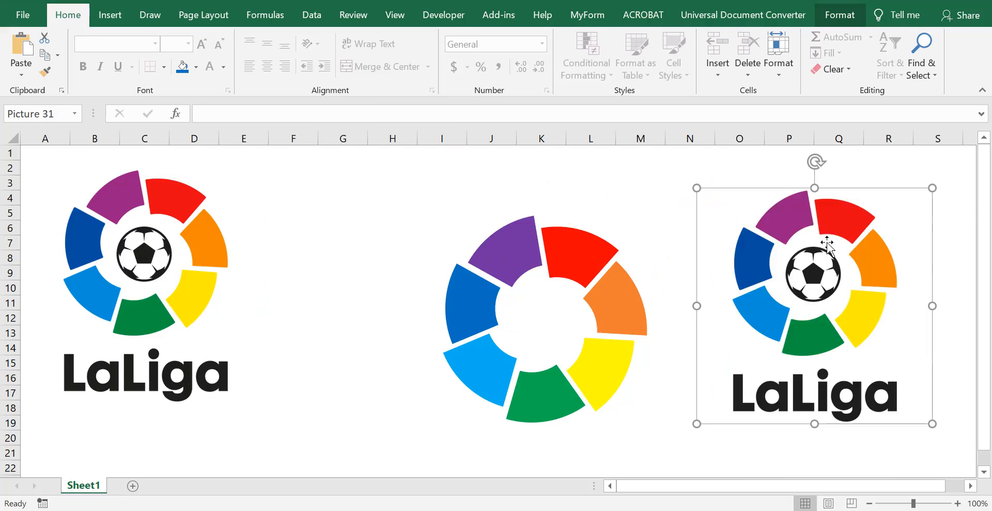
click(839, 20)
click(842, 73)
click(849, 89)
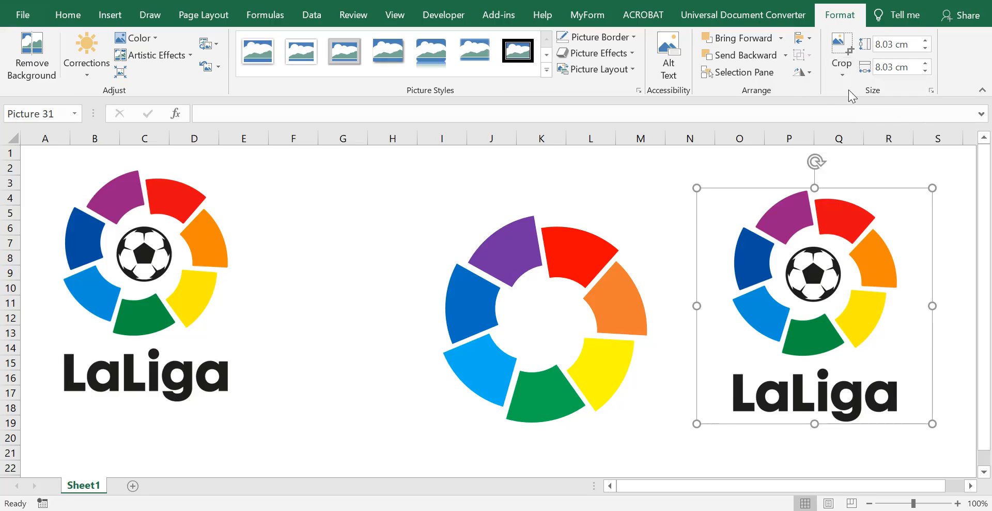
click(842, 45)
click(842, 75)
mouse_move(858, 110)
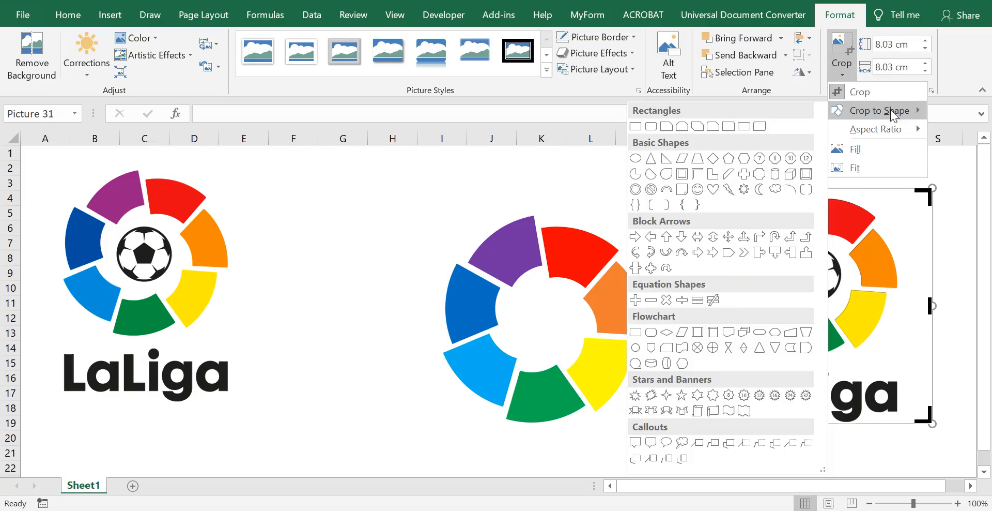
click(636, 174)
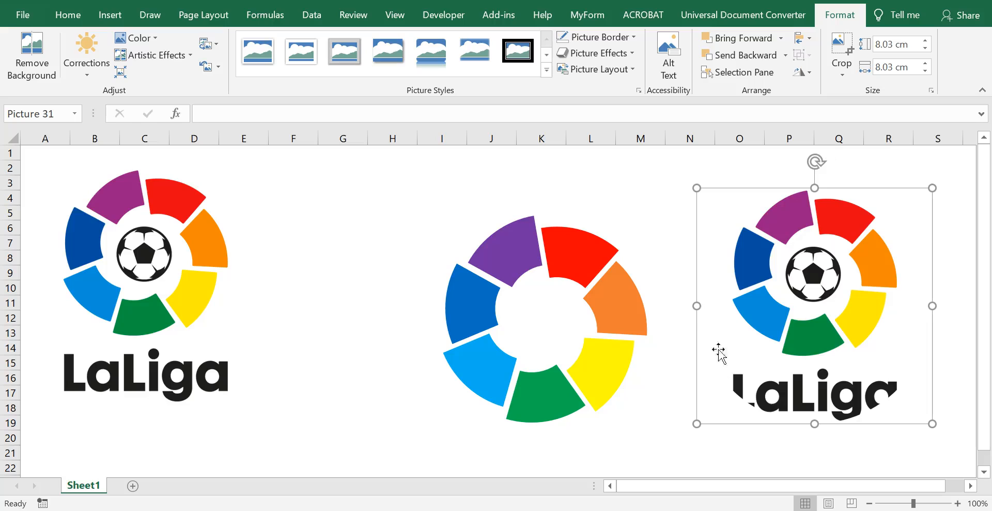
- Crop the oval logo copy on all sides until it closely frames the football
drag(698, 307, 738, 307)
key(ctrl+z)
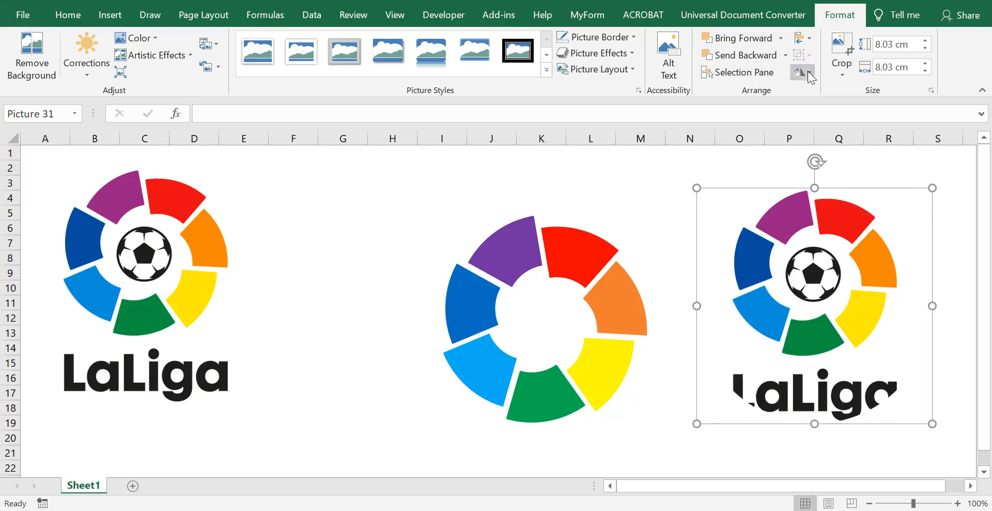
click(840, 46)
drag(819, 218, 819, 244)
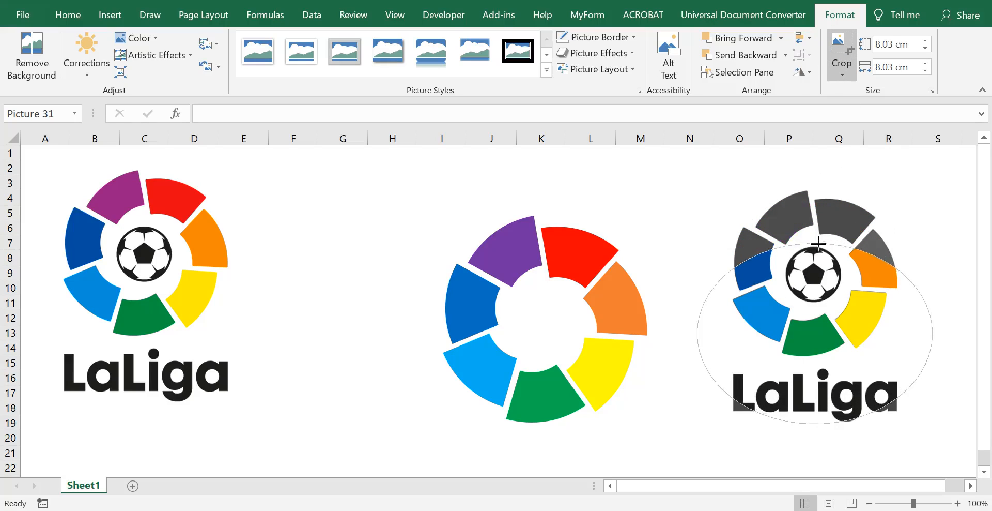
drag(811, 348, 815, 308)
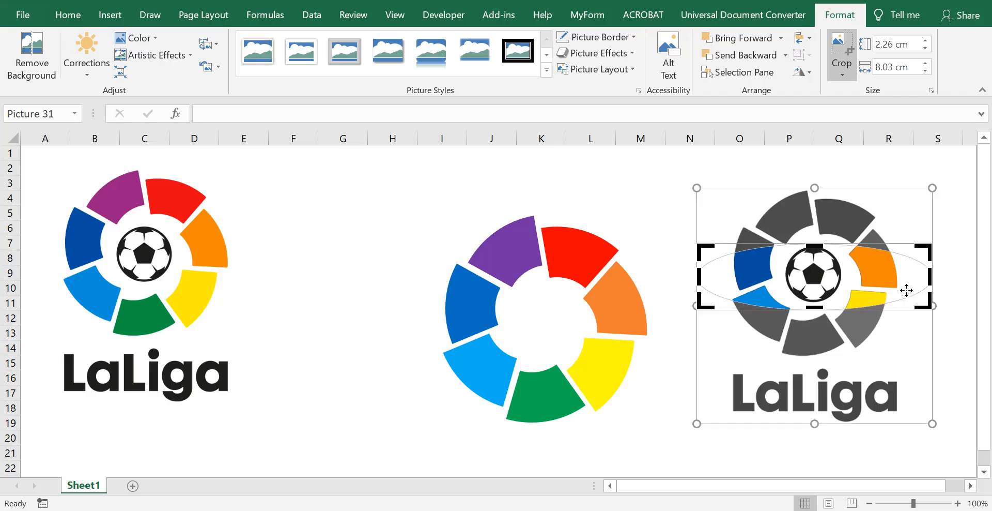
drag(930, 277, 848, 277)
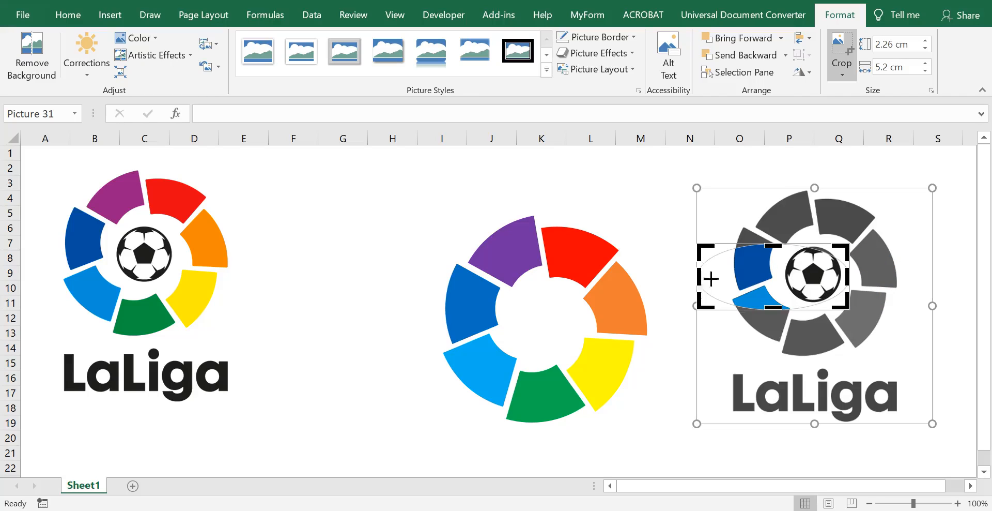
drag(711, 279, 780, 279)
- Move the cropped football into the centre of the coloured ring and enlarge it to fill the opening
drag(847, 279, 556, 313)
click(688, 406)
click(813, 273)
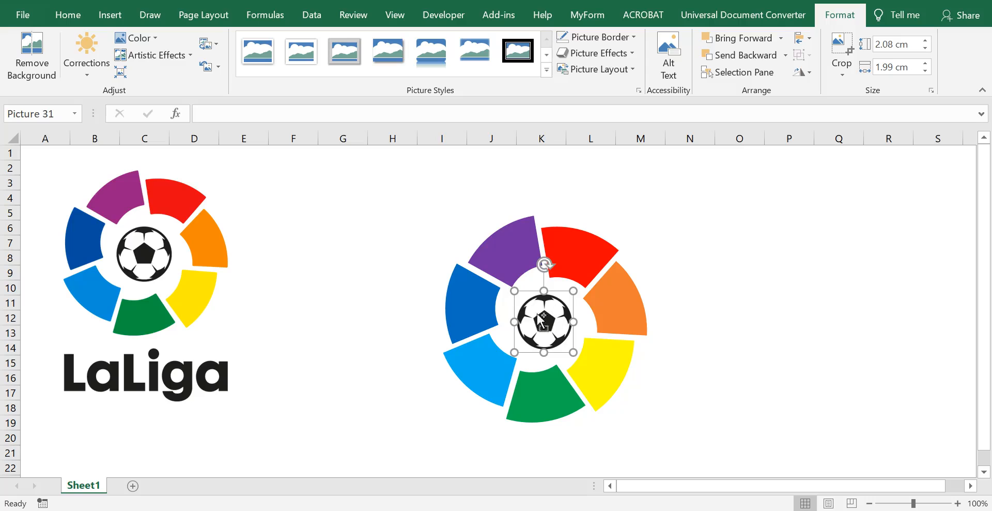
drag(515, 291, 504, 279)
click(668, 292)
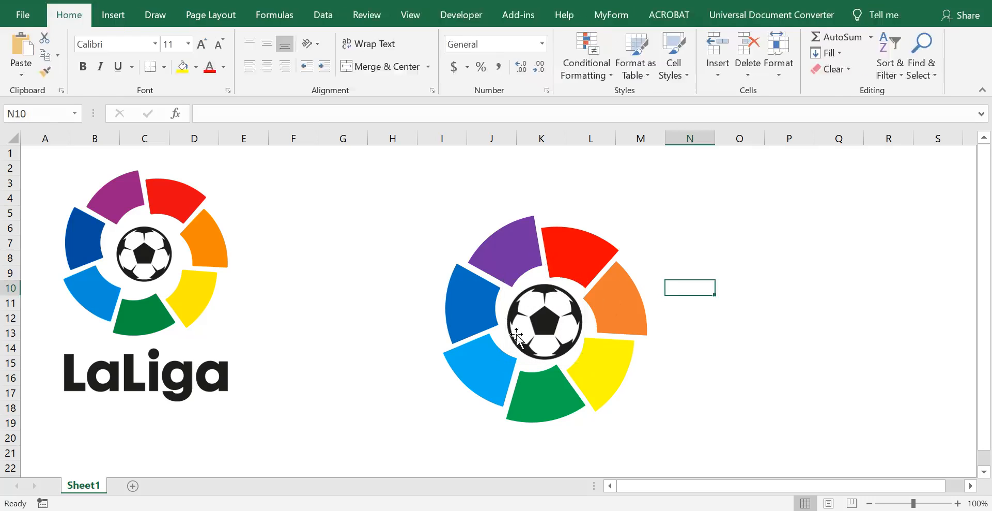
click(523, 333)
click(674, 313)
click(537, 331)
click(690, 393)
- Add black WordArt reading "ລາລີ້ກາ" in bold Phetsarath OT and place it at the lower edge of the ring
scroll(690, 393, down, 1)
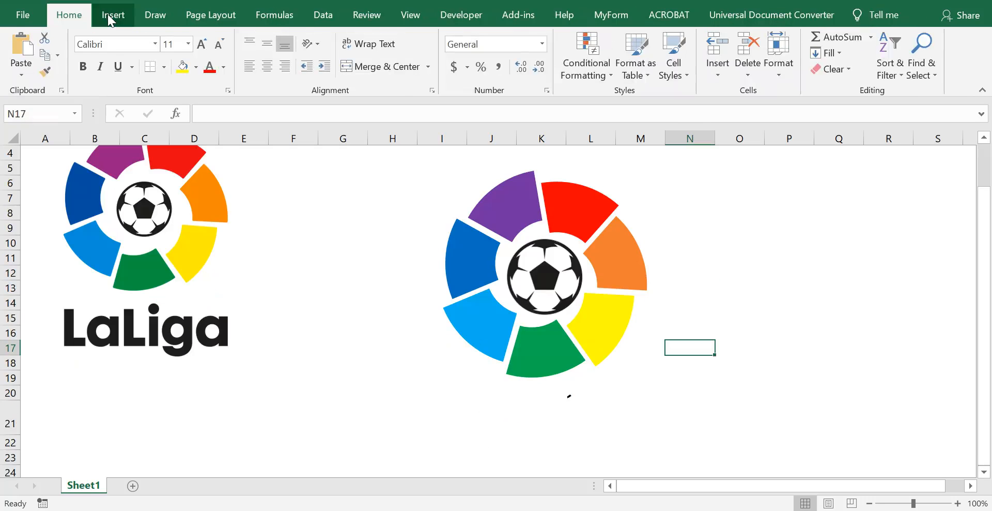
click(111, 15)
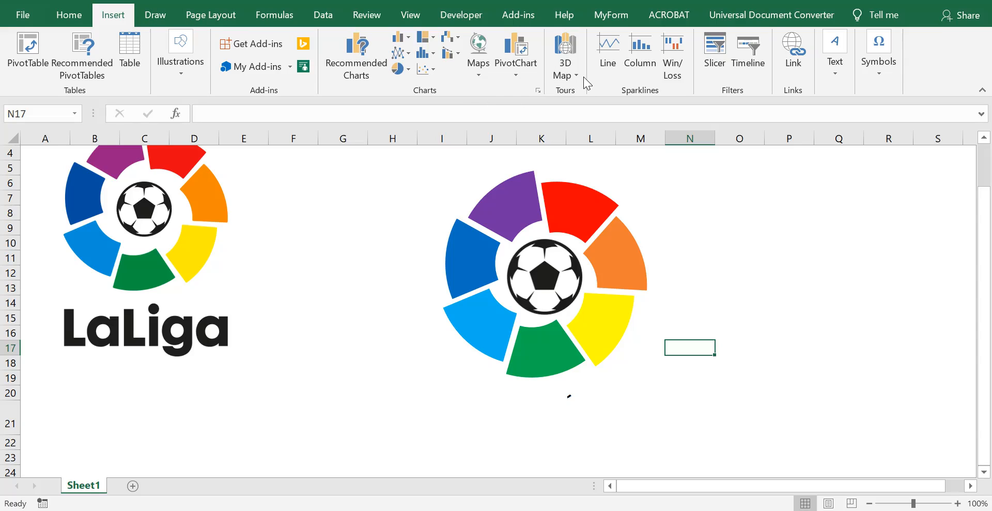
click(836, 67)
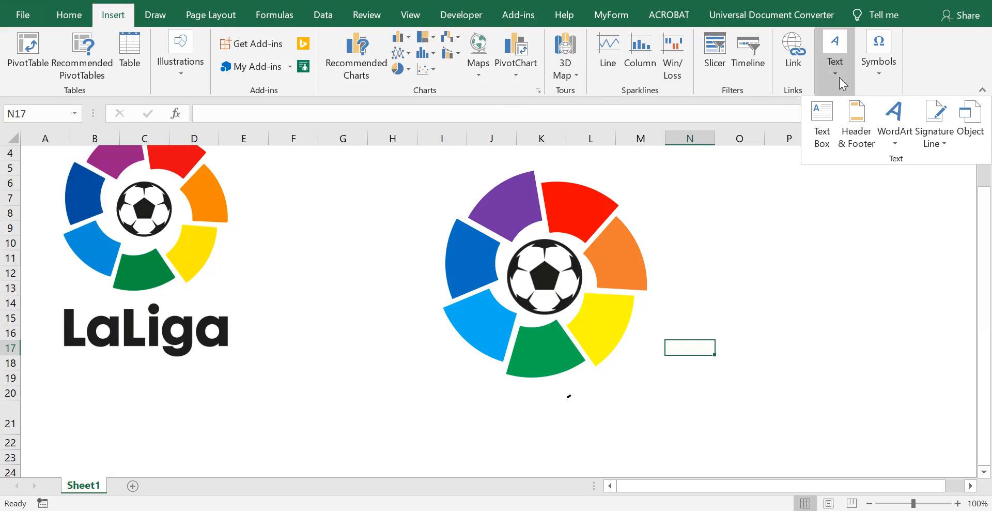
click(903, 121)
click(782, 171)
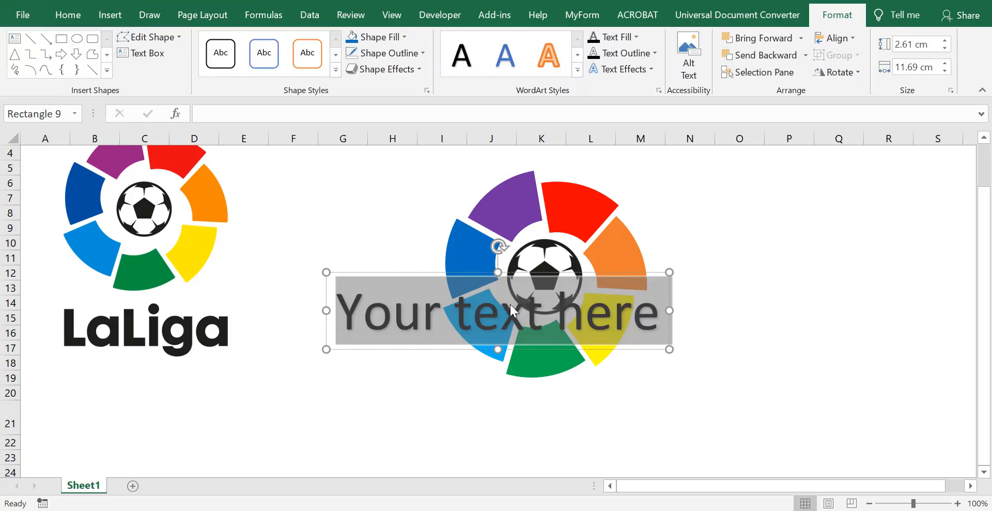
text(ລາລີກາ)
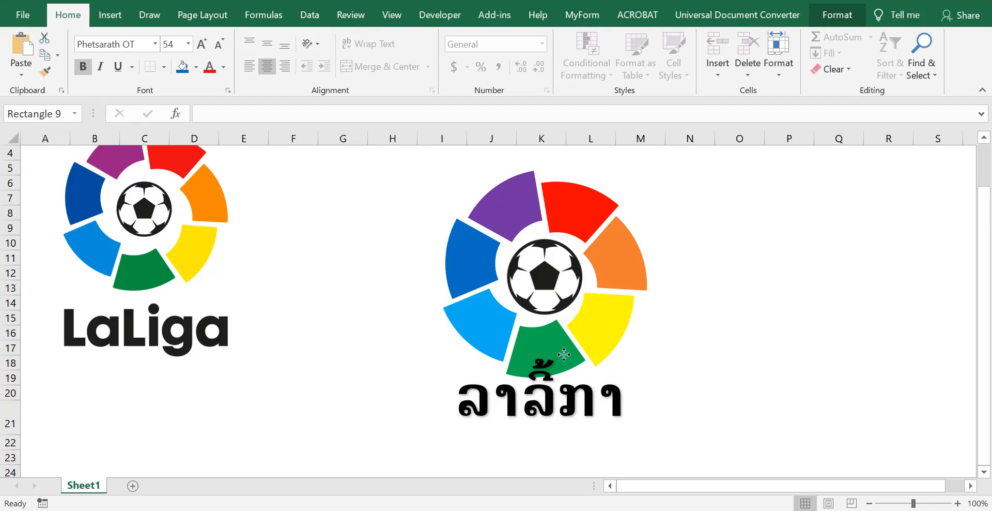
click(564, 355)
scroll(675, 355, down, 2)
scroll(676, 354, up, 3)
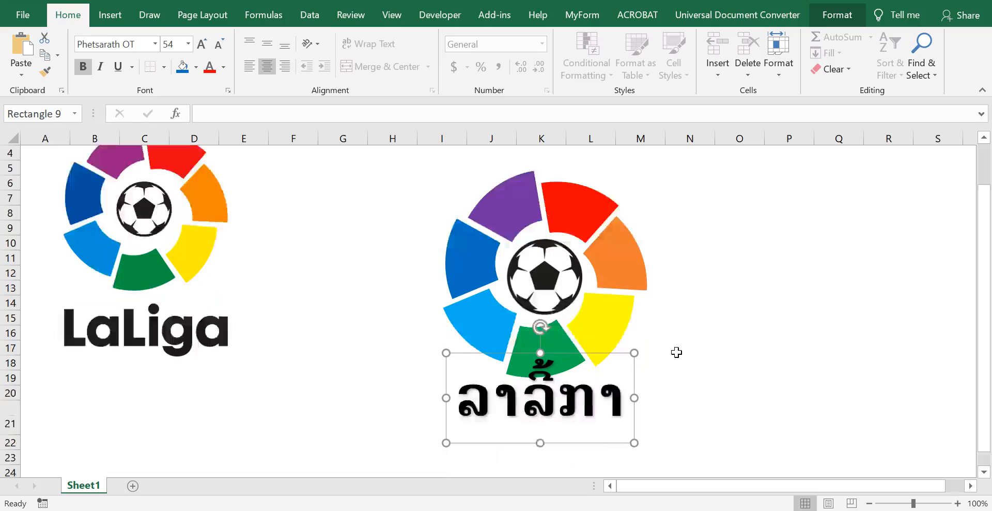
scroll(676, 351, down, 2)
click(291, 213)
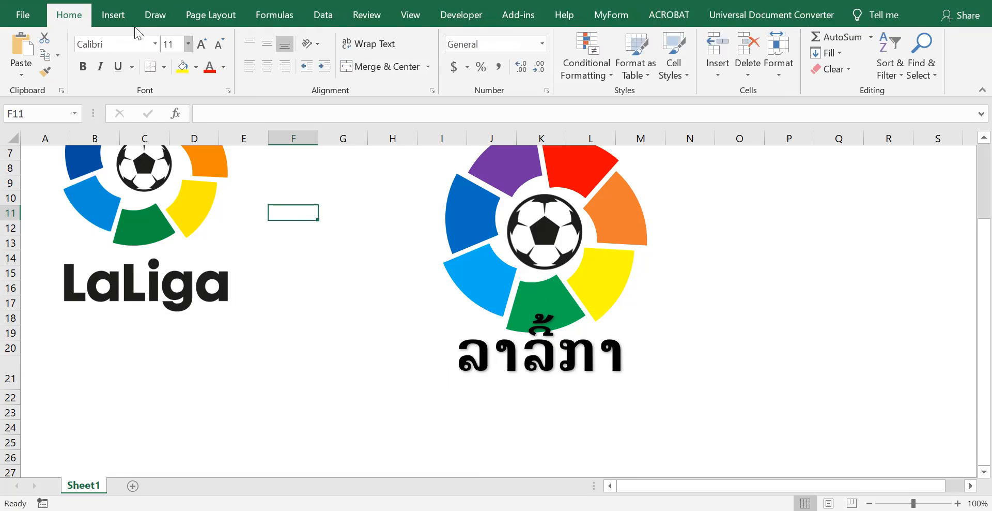
- Move the football picture out of the ring into the empty area on its right
click(111, 15)
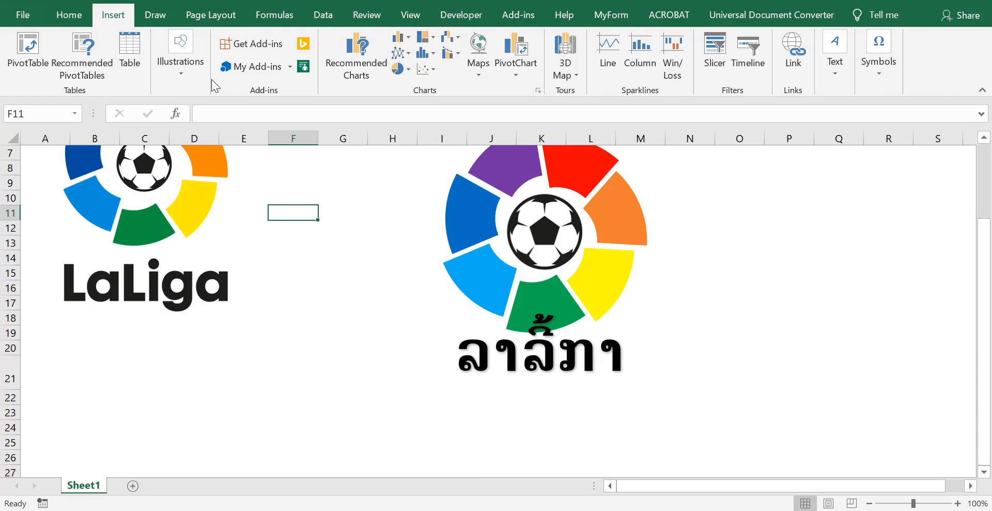
scroll(301, 257, up, 1)
click(537, 279)
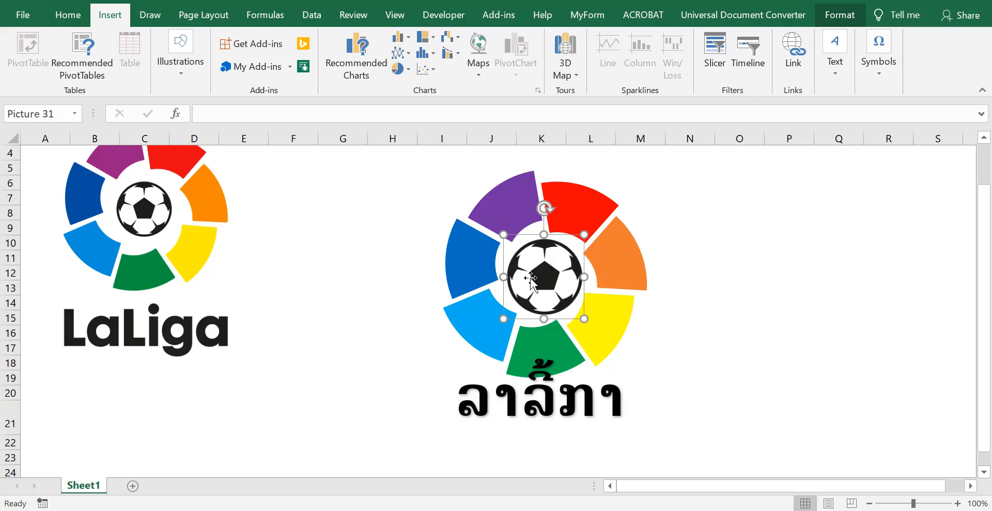
drag(540, 277, 864, 275)
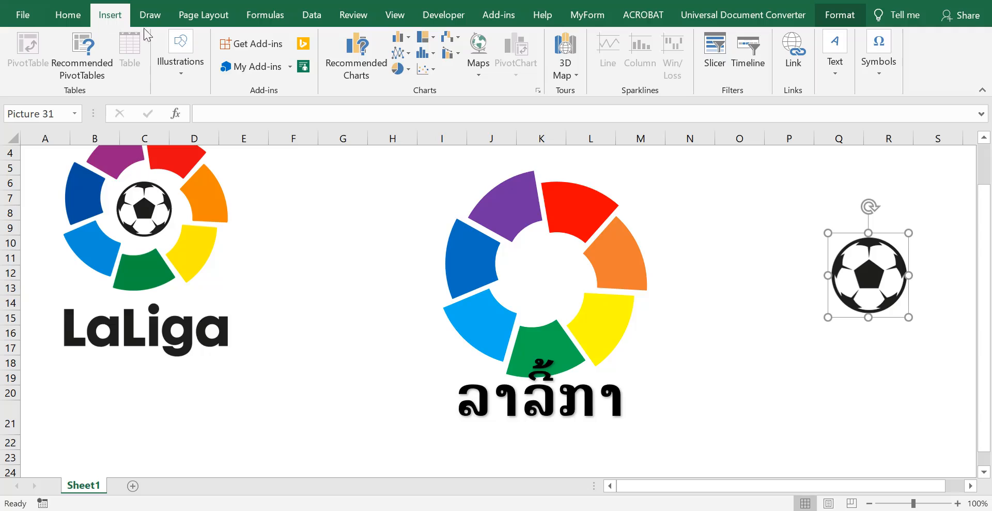
- Insert the crow, grass and donkey pictures from New folder (6) and set the donkey apart beside the grass
click(197, 71)
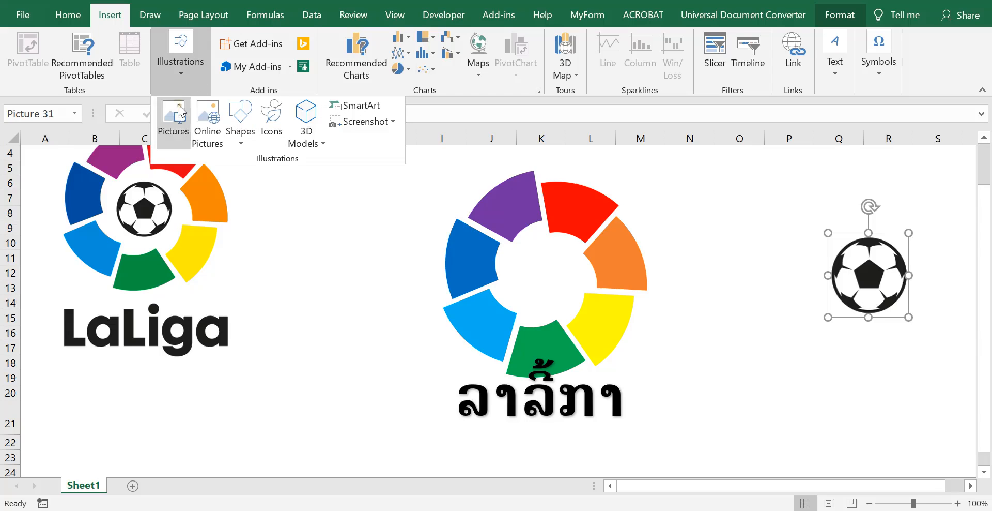
click(461, 163)
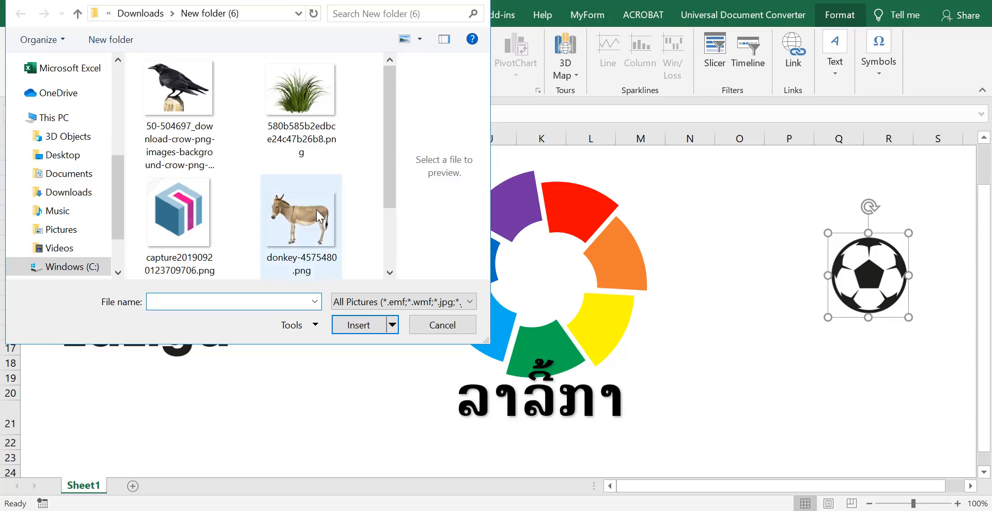
click(302, 220)
click(177, 103)
ctrl+click(300, 87)
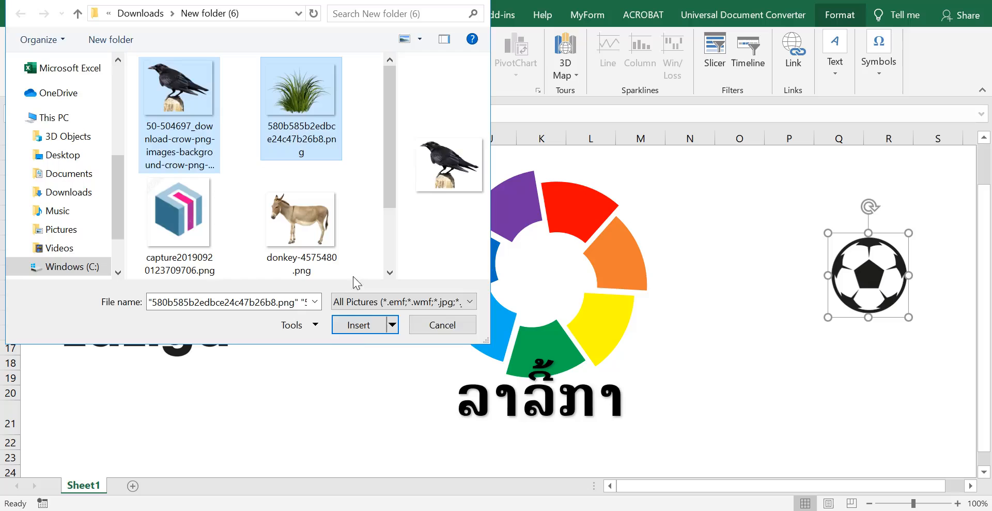
click(359, 325)
scroll(360, 331, down, 2)
click(758, 414)
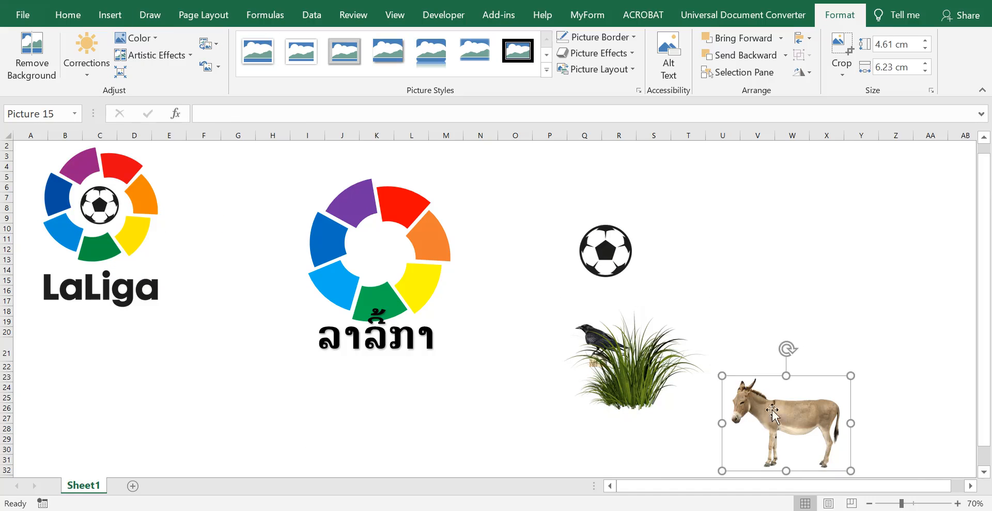